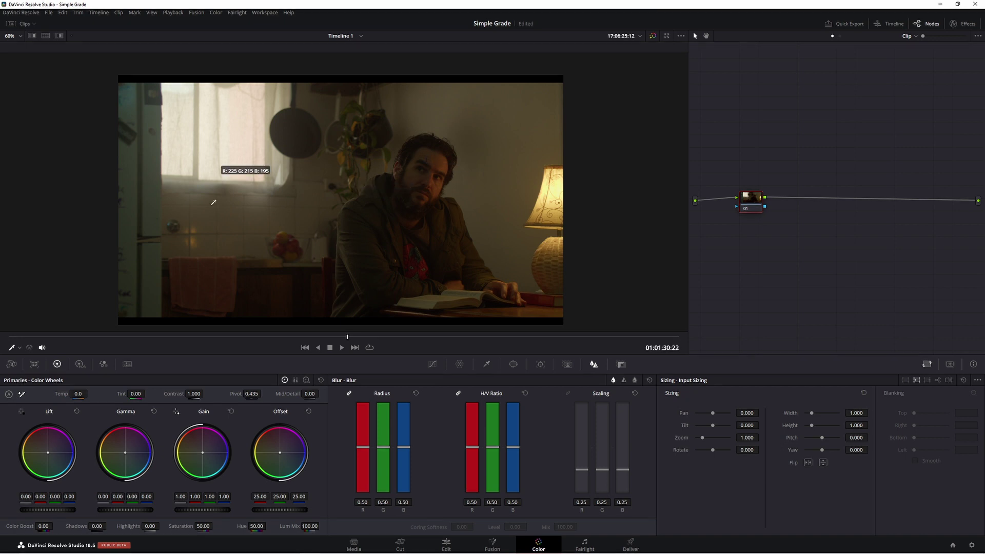
# Nudge node 01 down slightly so its input and output links run level
pyautogui.moveTo(759, 212); pyautogui.dragTo(760, 215)
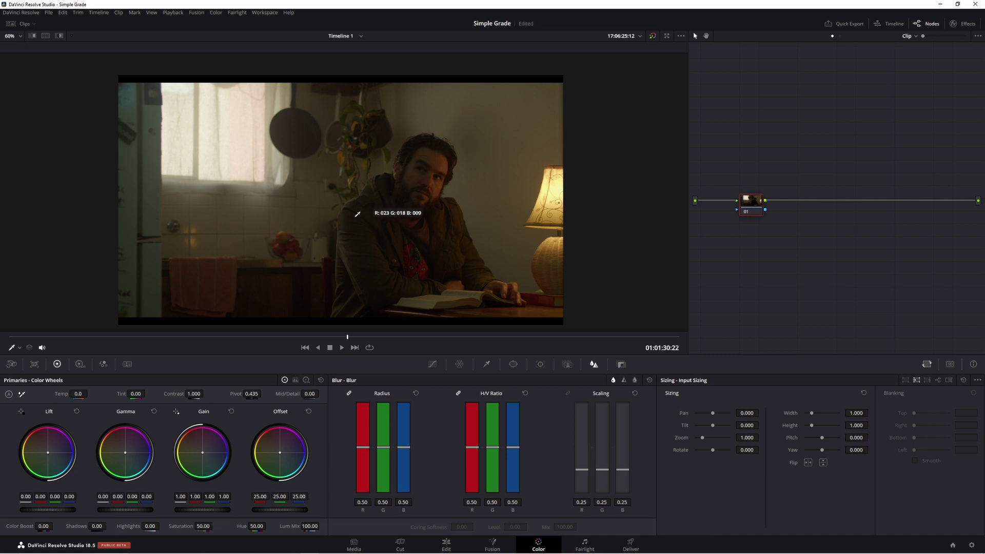
# Set the project colour science to DaVinci YRGB in Color Management and save
pyautogui.click(972, 545)
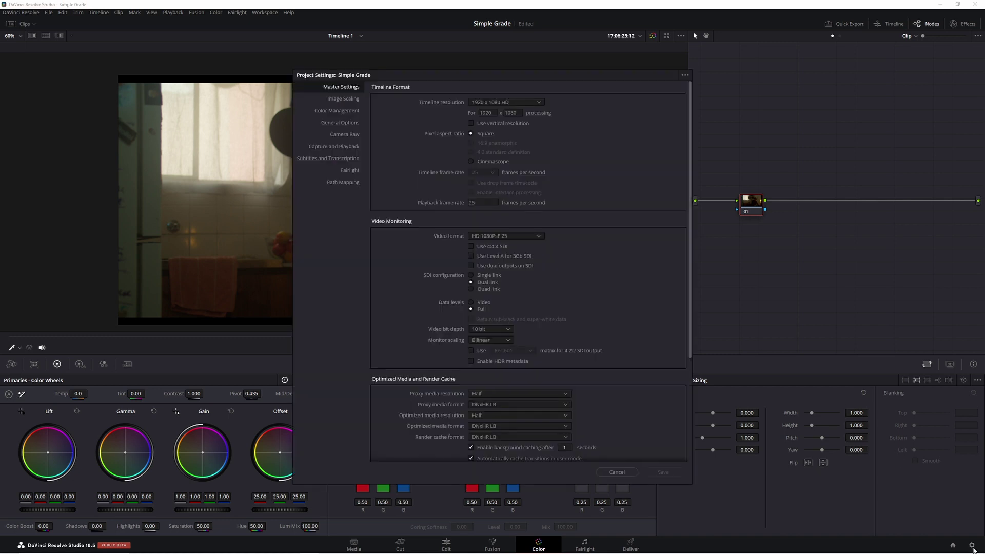
pyautogui.click(349, 112)
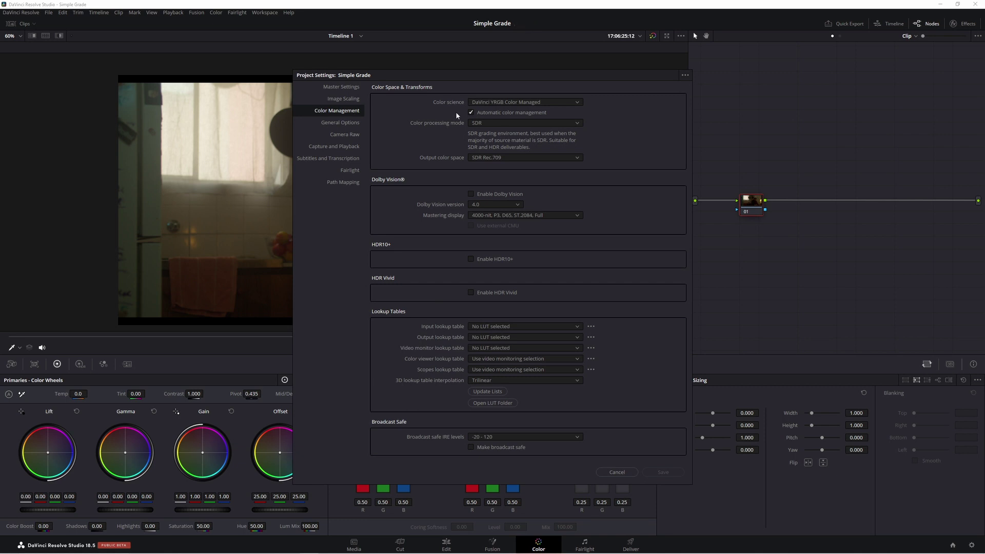
pyautogui.moveTo(495, 76); pyautogui.dragTo(734, 53)
pyautogui.click(761, 82)
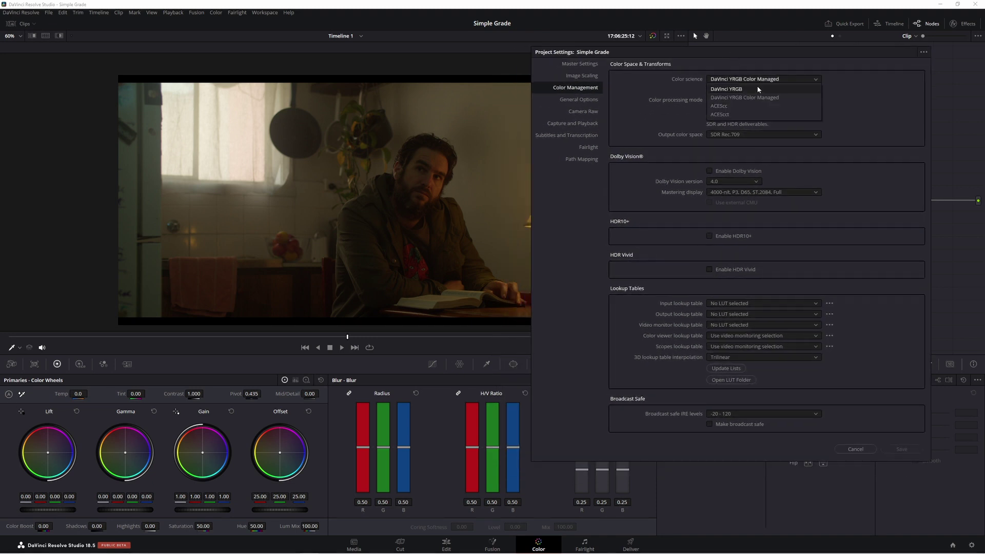
pyautogui.click(759, 90)
pyautogui.click(880, 446)
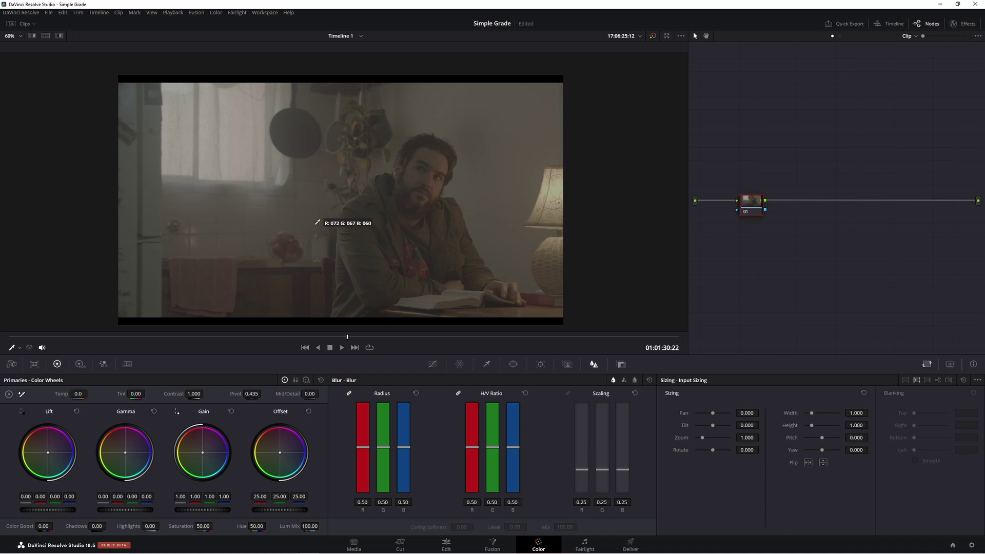
# Change the colour science to DaVinci YRGB Color Managed
pyautogui.moveTo(319, 220); pyautogui.dragTo(352, 209)
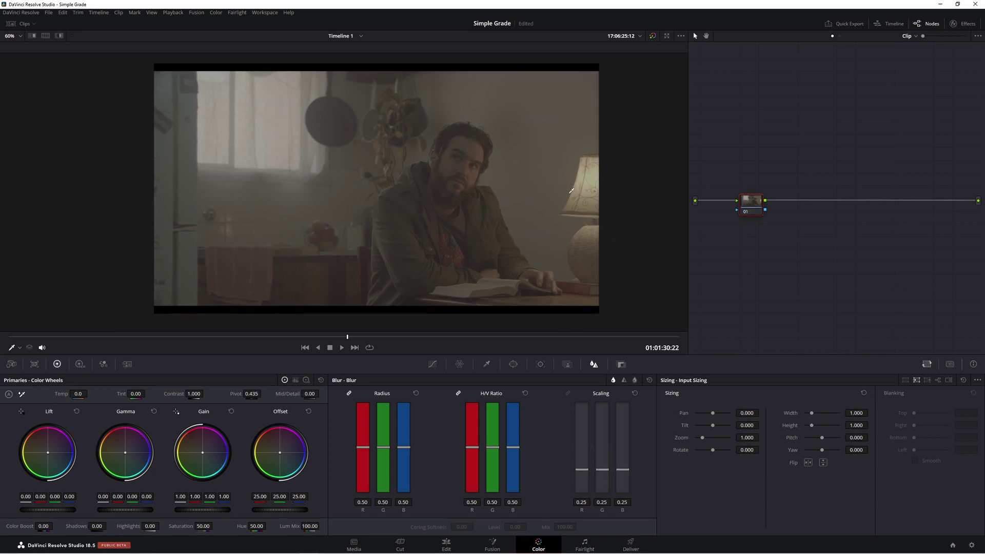
pyautogui.click(972, 545)
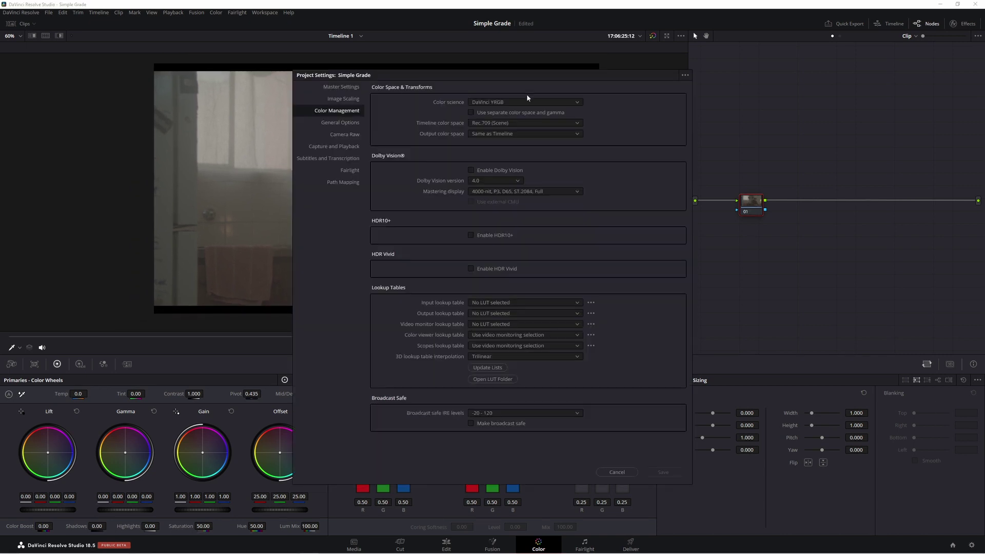
pyautogui.click(516, 106)
pyautogui.click(514, 121)
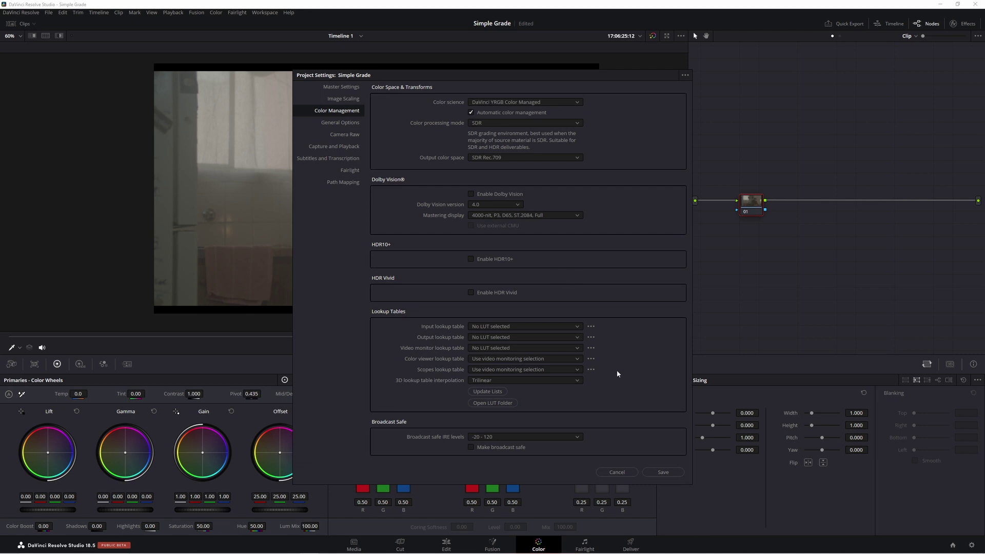
# Save the colour-managed settings and switch the viewer tool to Qualifier
pyautogui.click(663, 472)
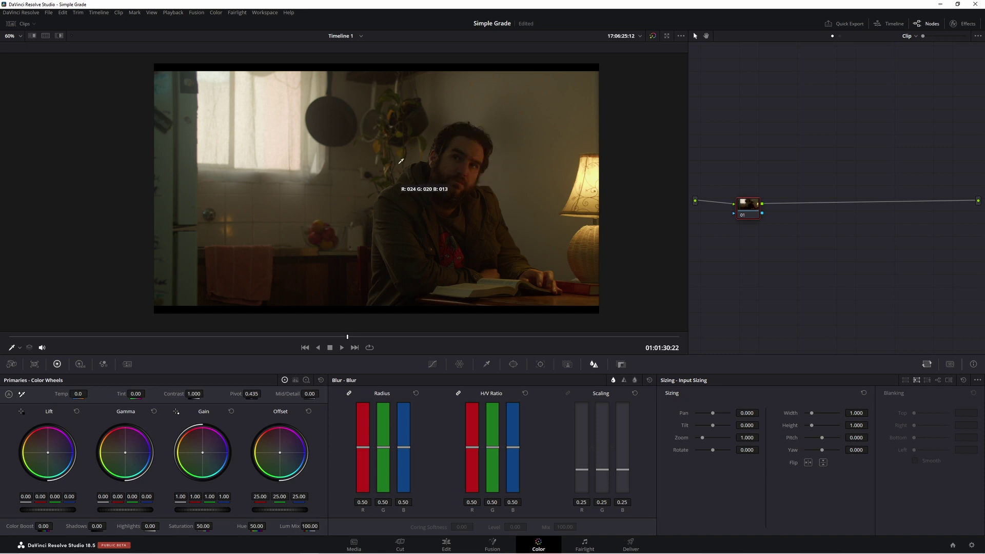
pyautogui.click(19, 347)
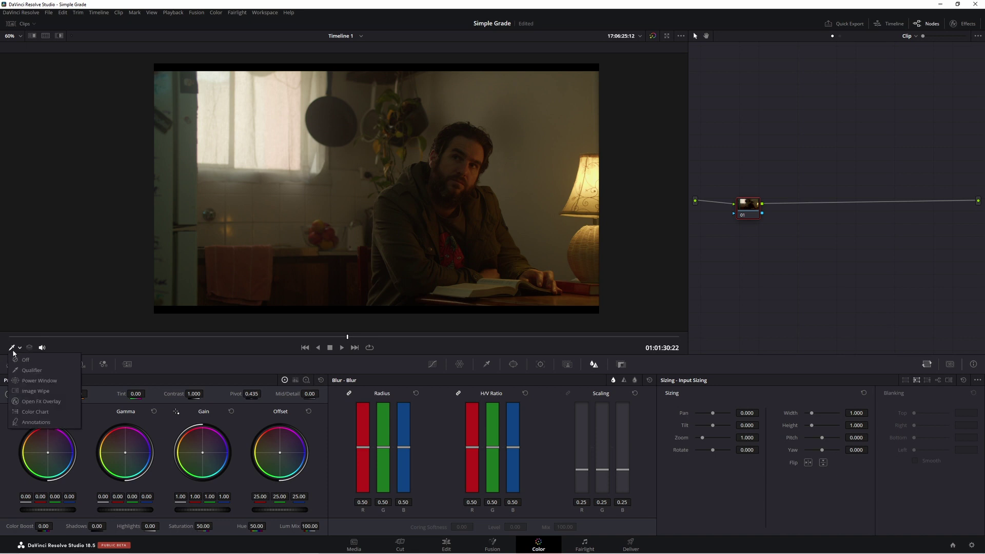
pyautogui.click(32, 374)
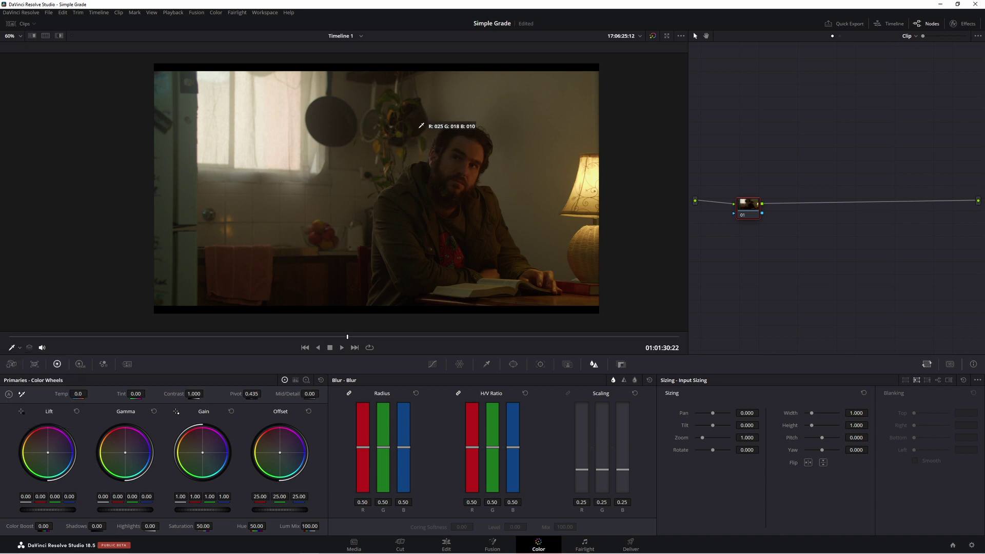
# Turn on the picker RGB readout and nudge node 01's Lift green to -0.01
pyautogui.rightClick(418, 134)
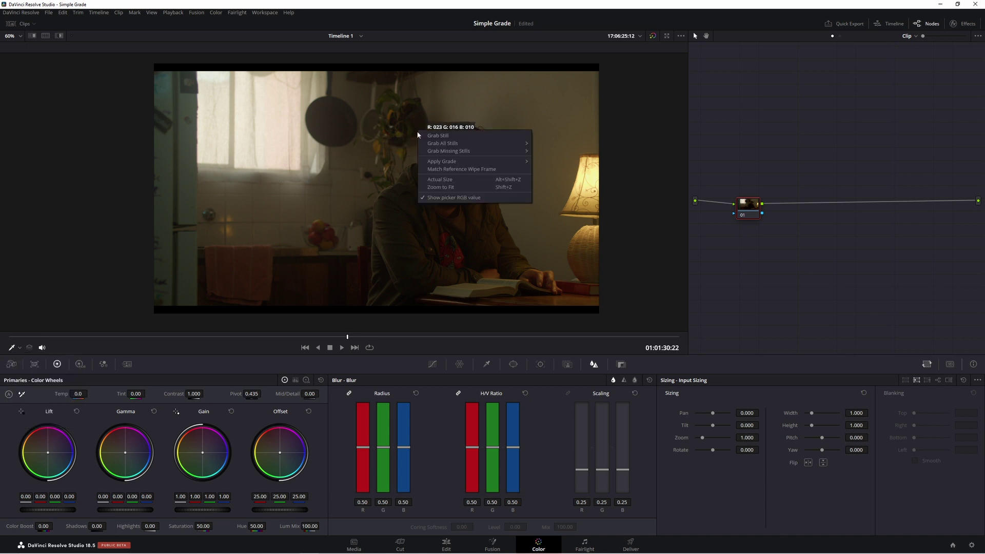
pyautogui.click(469, 198)
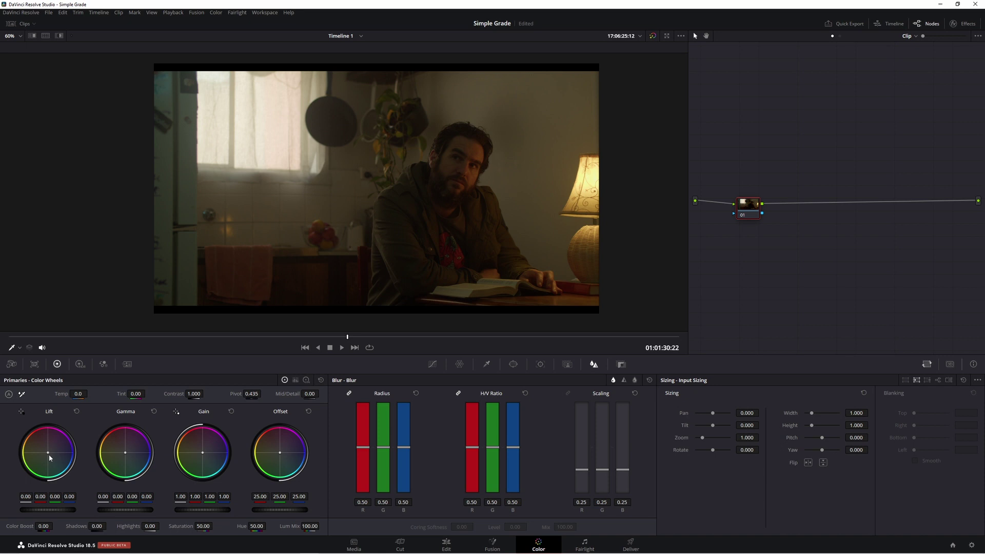
pyautogui.moveTo(50, 458); pyautogui.dragTo(50, 458)
# Label node 01 'Balance'
pyautogui.moveTo(748, 205); pyautogui.dragTo(742, 202)
pyautogui.rightClick(741, 199)
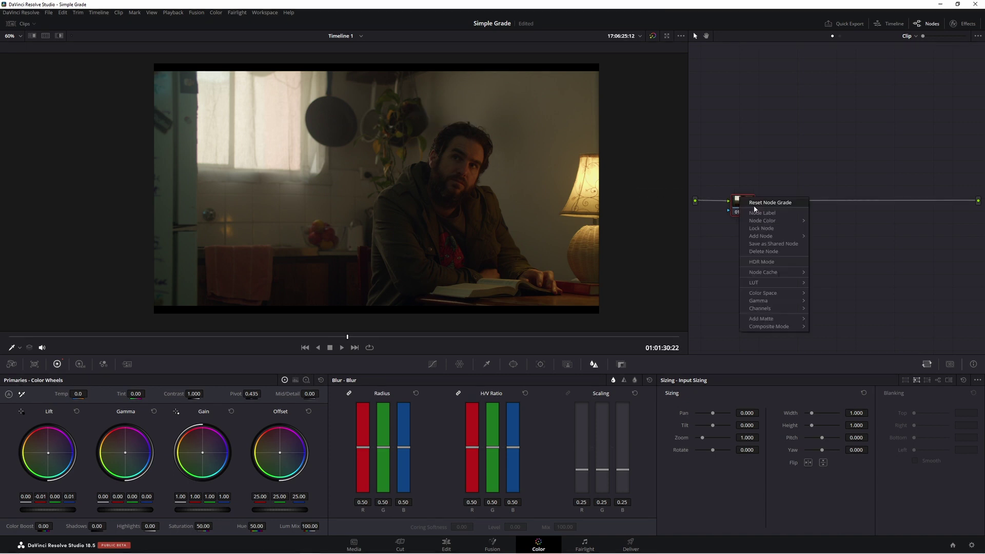
pyautogui.click(763, 213)
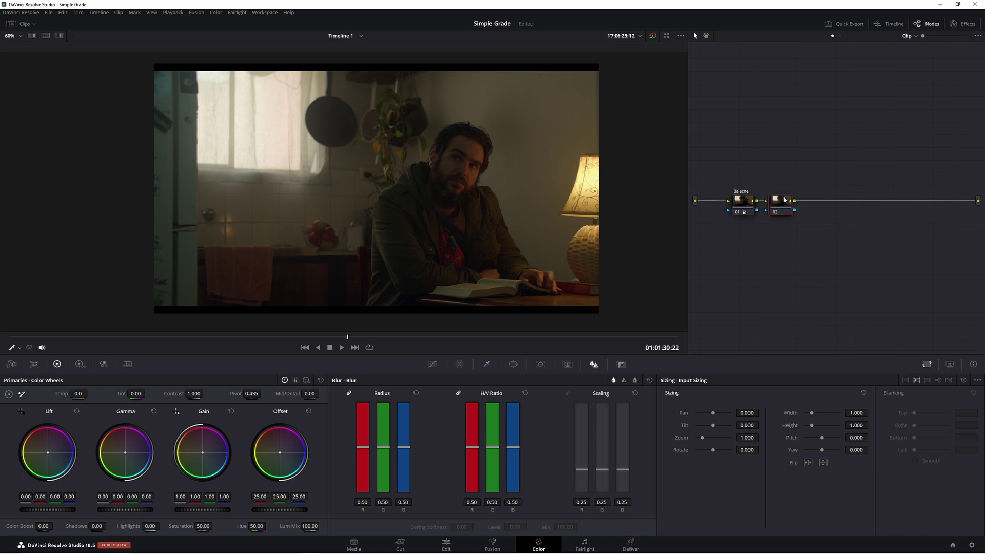
# Add serial node 02 with saturation raised to 57.60 and begin labelling it
pyautogui.hotkey('alt', 's')
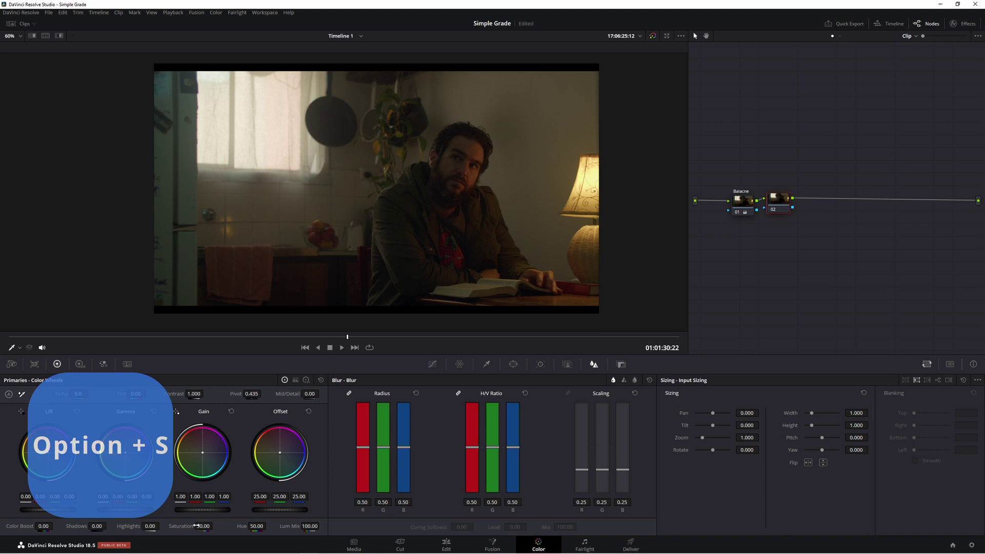
pyautogui.moveTo(202, 526); pyautogui.dragTo(216, 526)
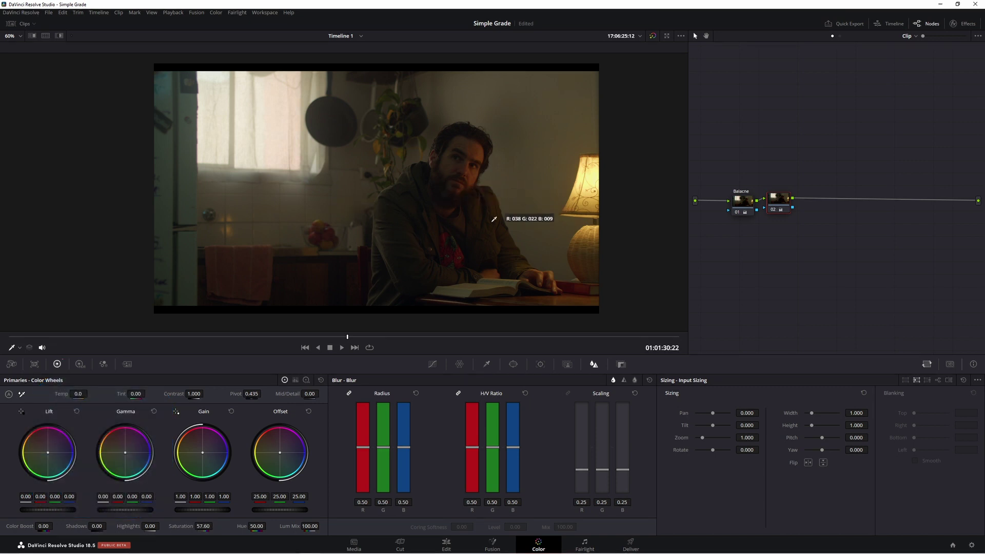
pyautogui.rightClick(779, 204)
pyautogui.click(794, 226)
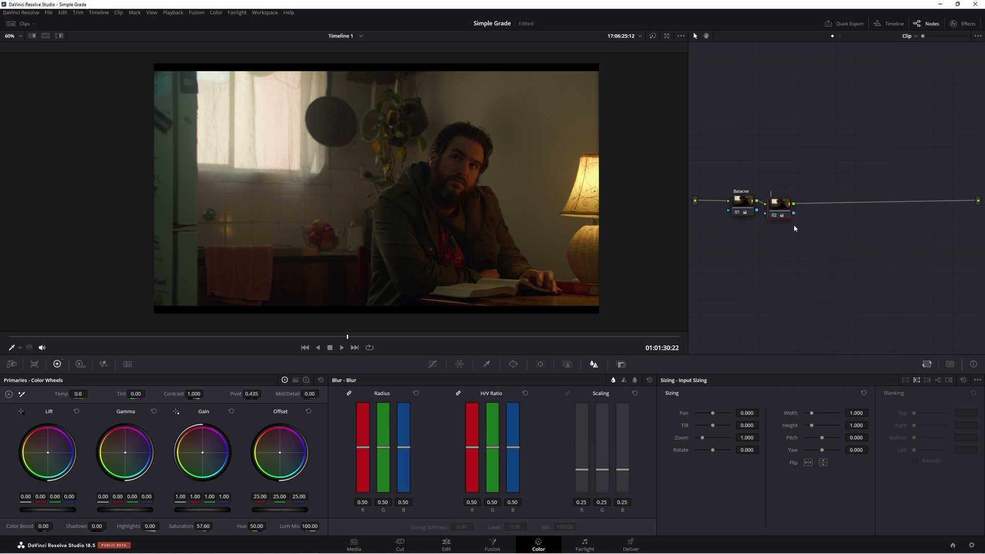
# Label node 02 'SAT', then add serial node 03 labelled 'Contrast'
pyautogui.write('SAT')
pyautogui.press('Return')
pyautogui.hotkey('alt', 's')
pyautogui.rightClick(817, 207)
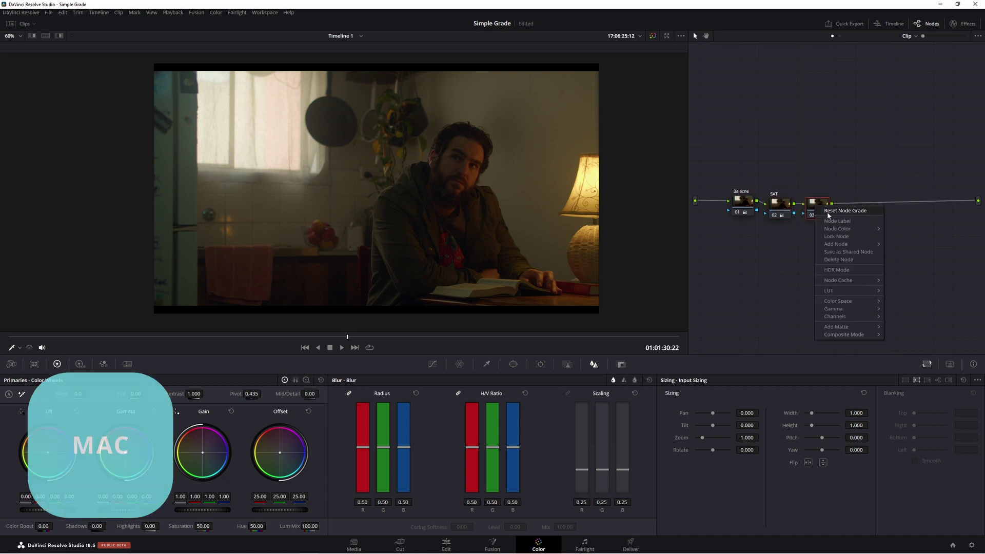
pyautogui.click(835, 220)
pyautogui.write('Contrast')
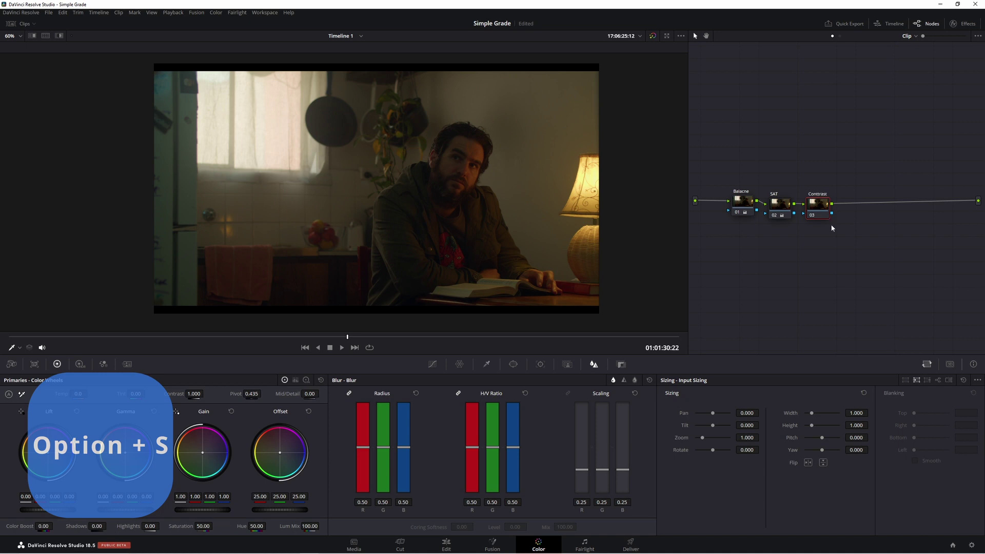
pyautogui.moveTo(818, 205); pyautogui.dragTo(811, 207)
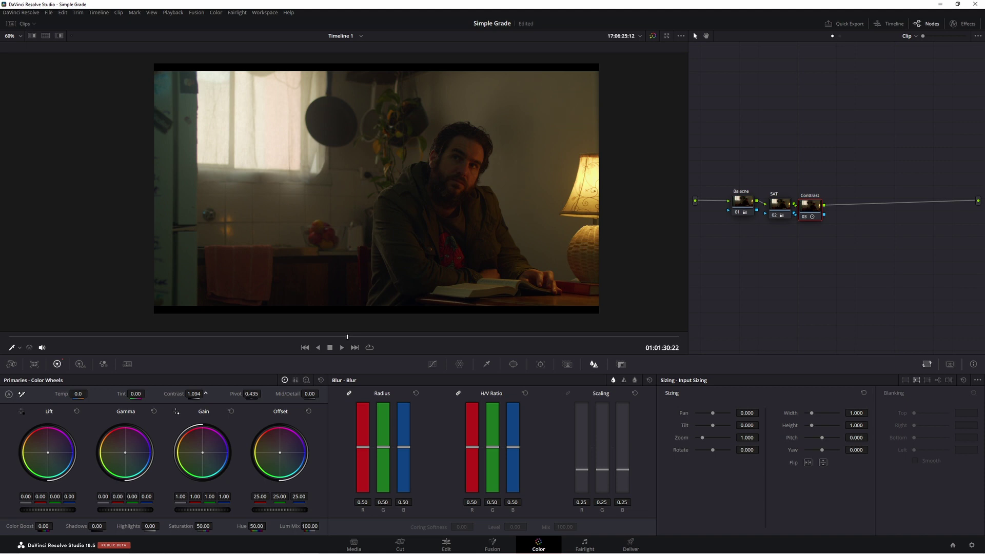
# Set contrast to 1.110 and pivot to 0.862, and save the project
pyautogui.moveTo(205, 393); pyautogui.dragTo(207, 393)
pyautogui.moveTo(252, 393); pyautogui.dragTo(263, 393)
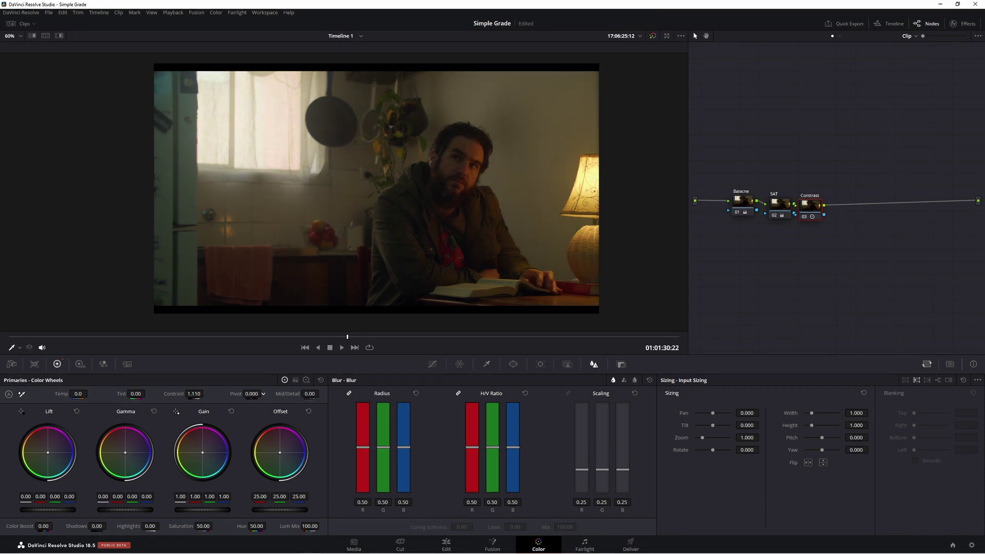
pyautogui.hotkey('ctrl', 's')
pyautogui.moveTo(263, 393); pyautogui.dragTo(263, 394)
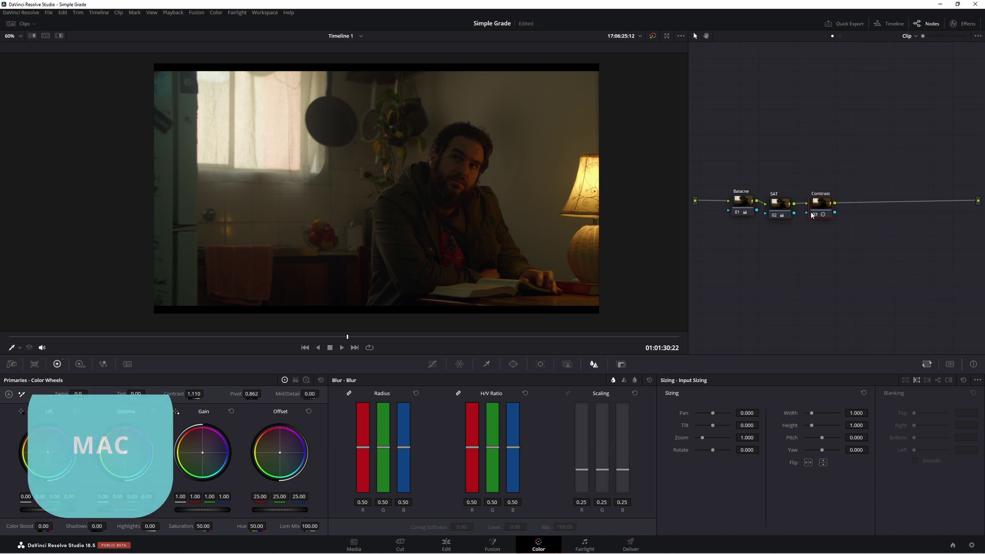
# Add serial node 04 after Contrast and label it 'Look'
pyautogui.hotkey('alt', 's')
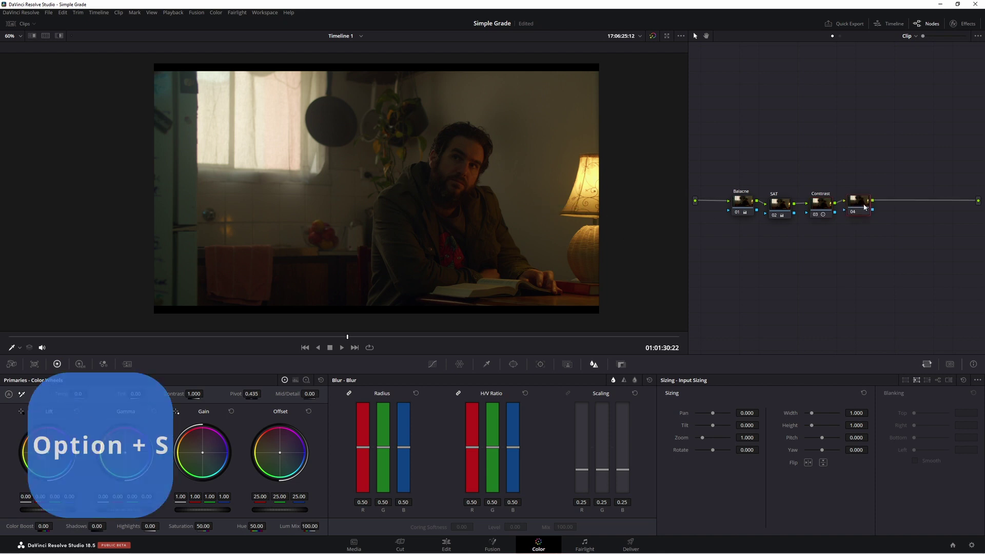
pyautogui.rightClick(867, 210)
pyautogui.click(884, 224)
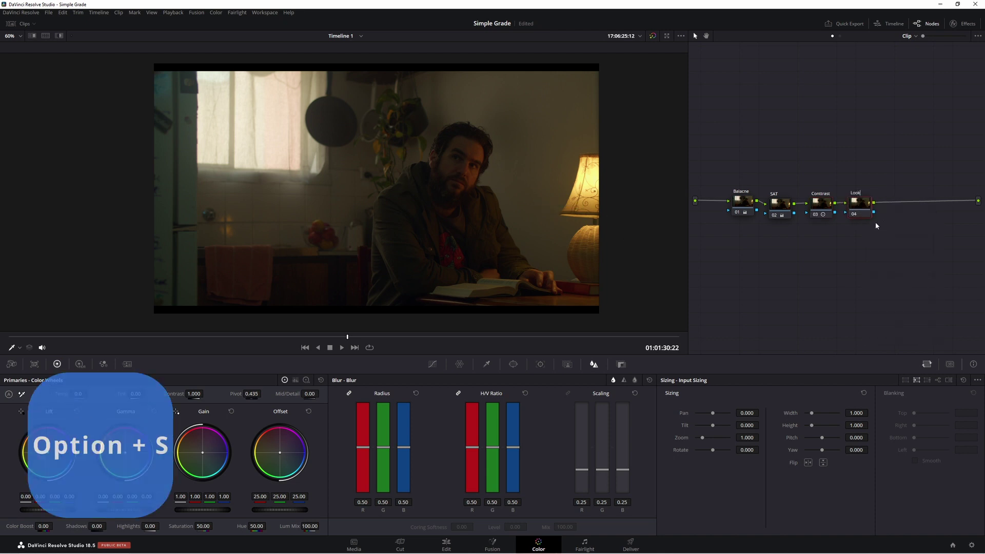
pyautogui.press('Return')
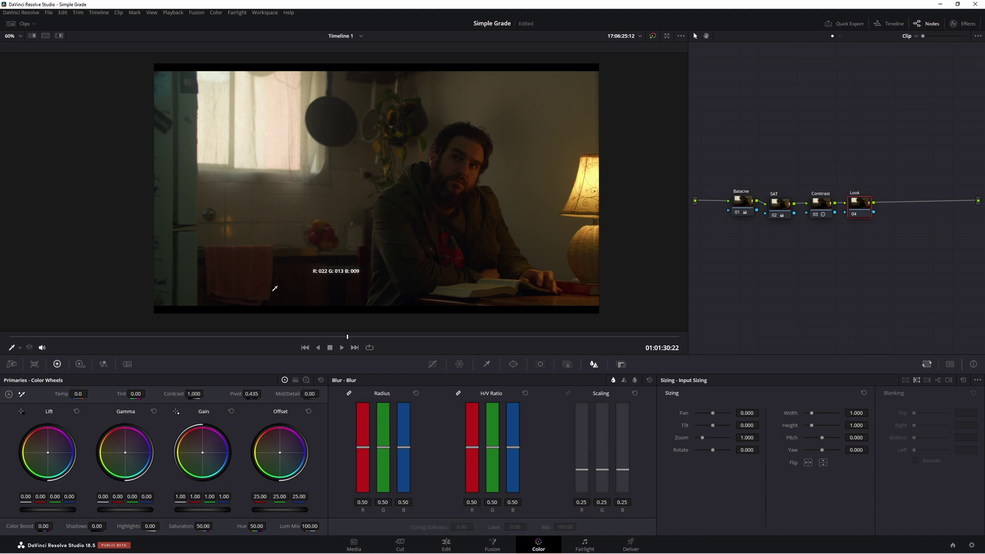
# Use the RGB Mixer on Look: red output 1.19, green output red 0.08, blue output 0.25
pyautogui.click(103, 363)
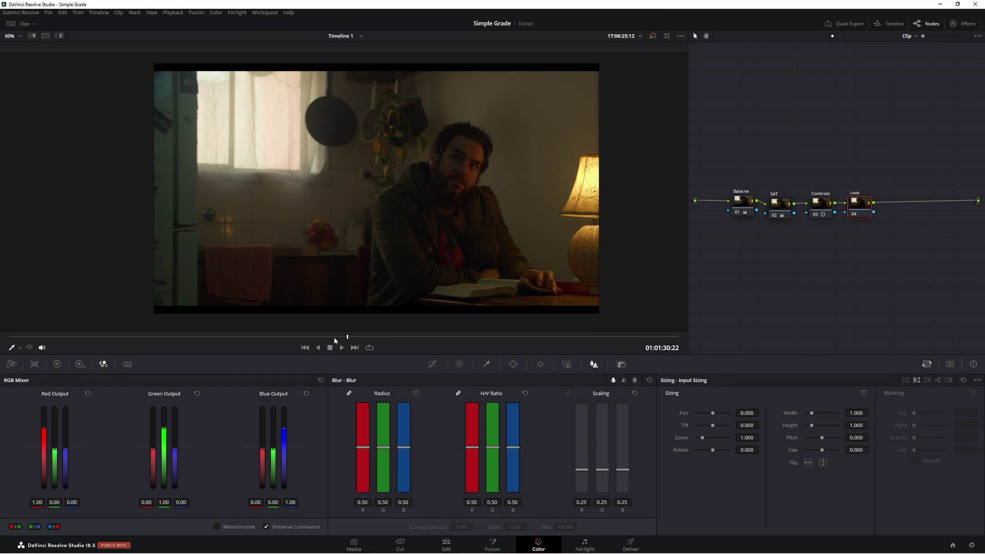
pyautogui.moveTo(284, 438); pyautogui.dragTo(284, 444)
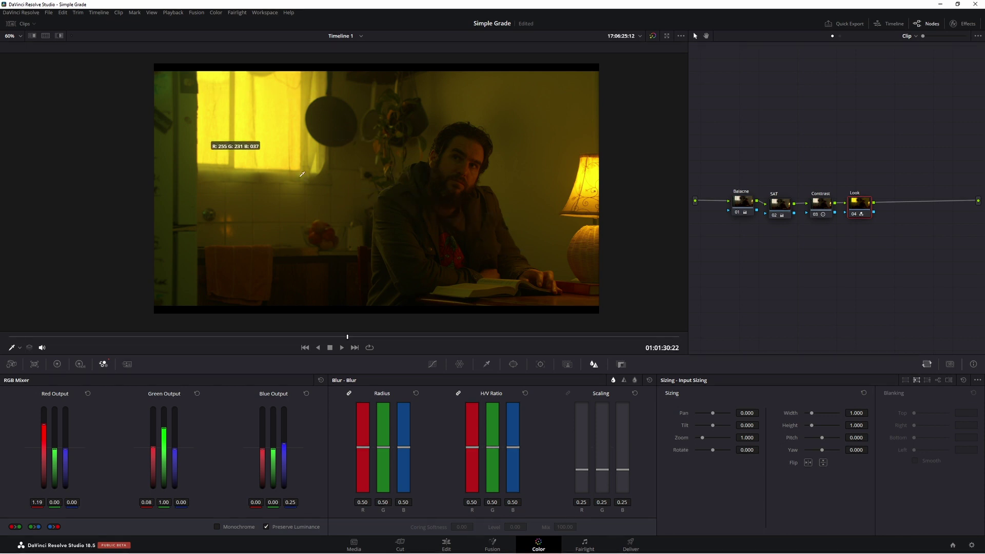
pyautogui.scroll(-1, 468, 205)
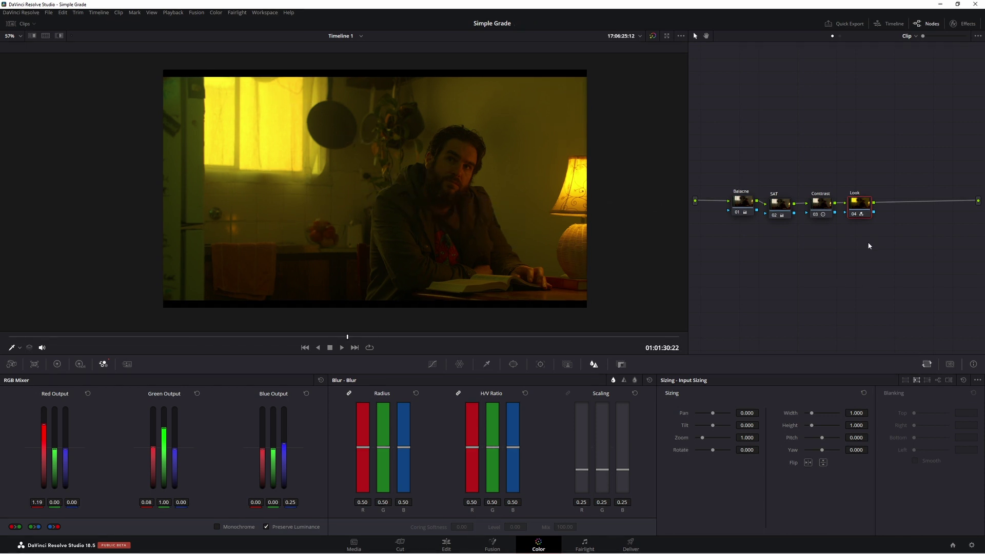
pyautogui.moveTo(860, 205); pyautogui.dragTo(859, 206)
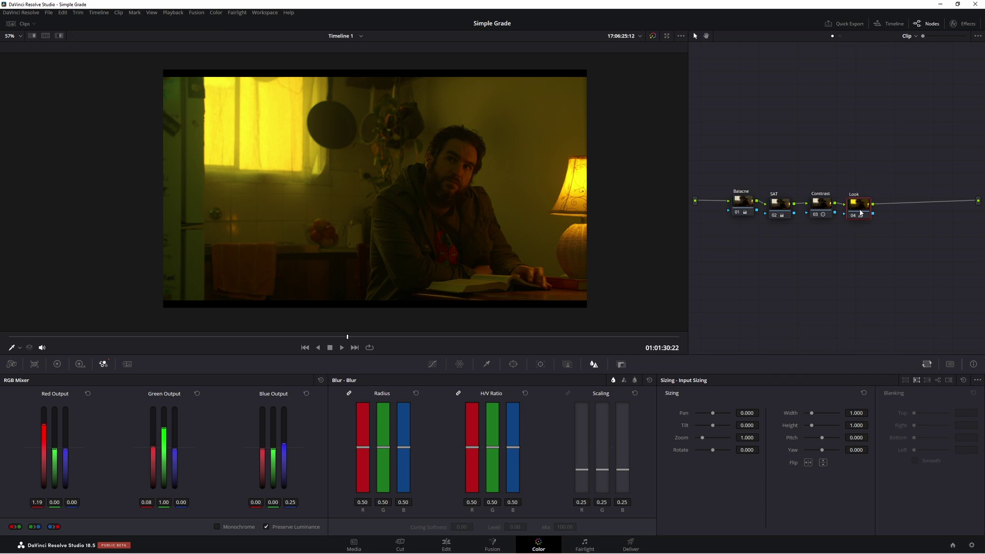
# Add a circle window to the Look node, positioned and enlarged around the man
pyautogui.click(514, 365)
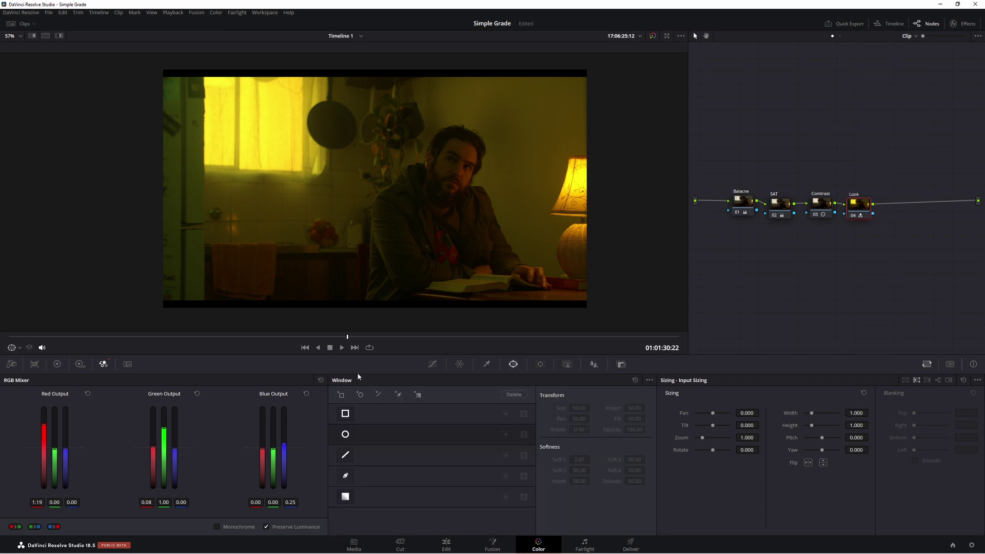
pyautogui.click(346, 434)
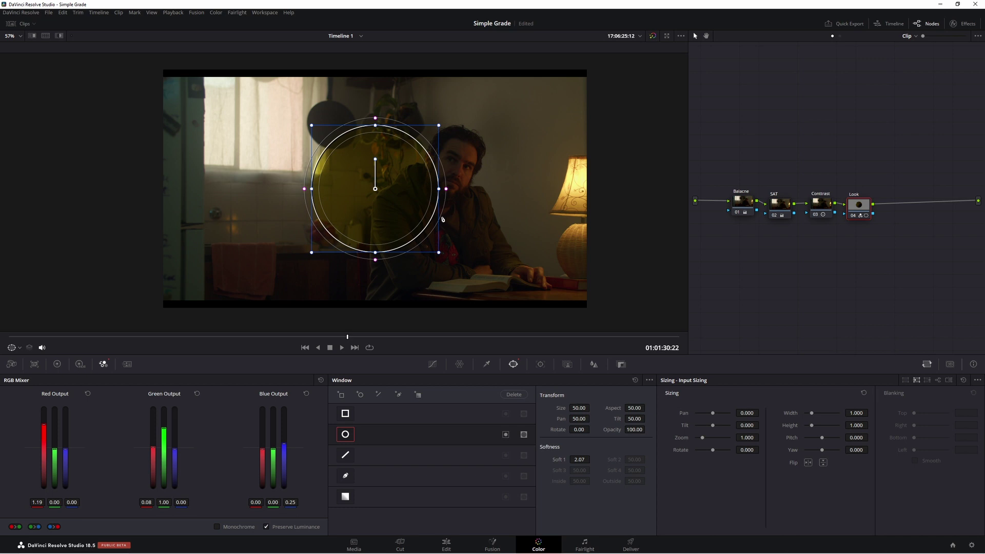
pyautogui.moveTo(401, 212); pyautogui.dragTo(480, 190)
pyautogui.moveTo(517, 232); pyautogui.dragTo(586, 299)
# Soften the circle's edge to 37.19 and lower the Look node's gain to 0.95
pyautogui.scroll(-1, 579, 205)
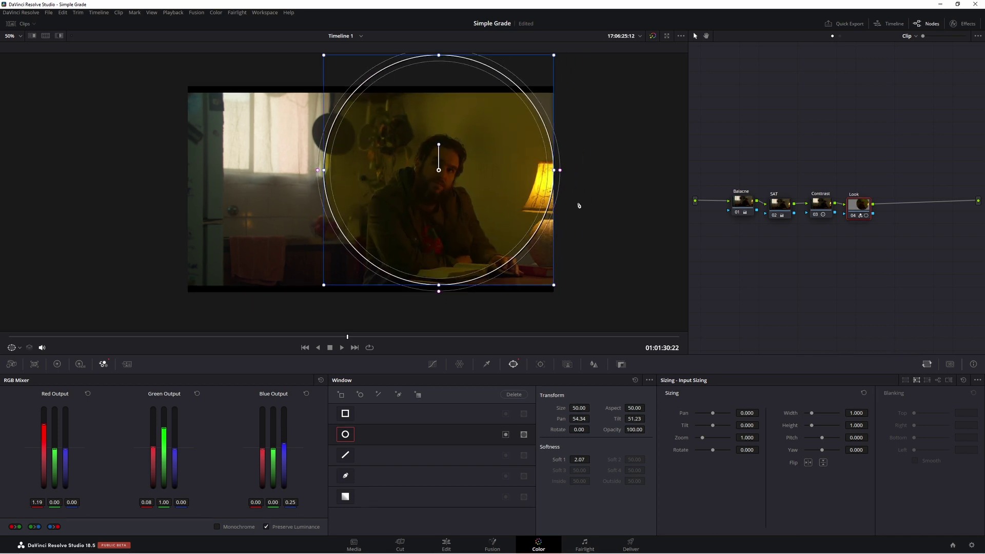
pyautogui.moveTo(566, 172); pyautogui.dragTo(692, 182)
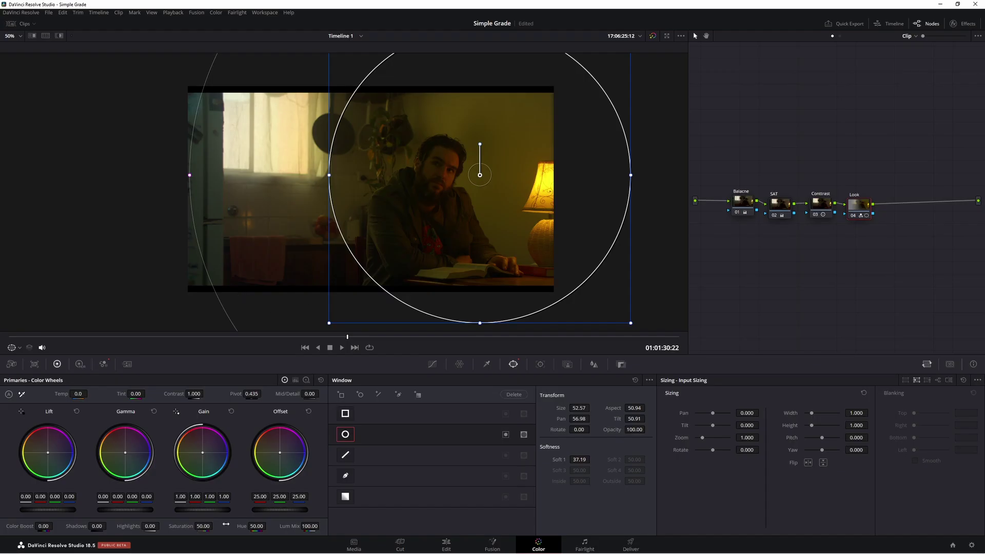
pyautogui.scroll(-2, 219, 510)
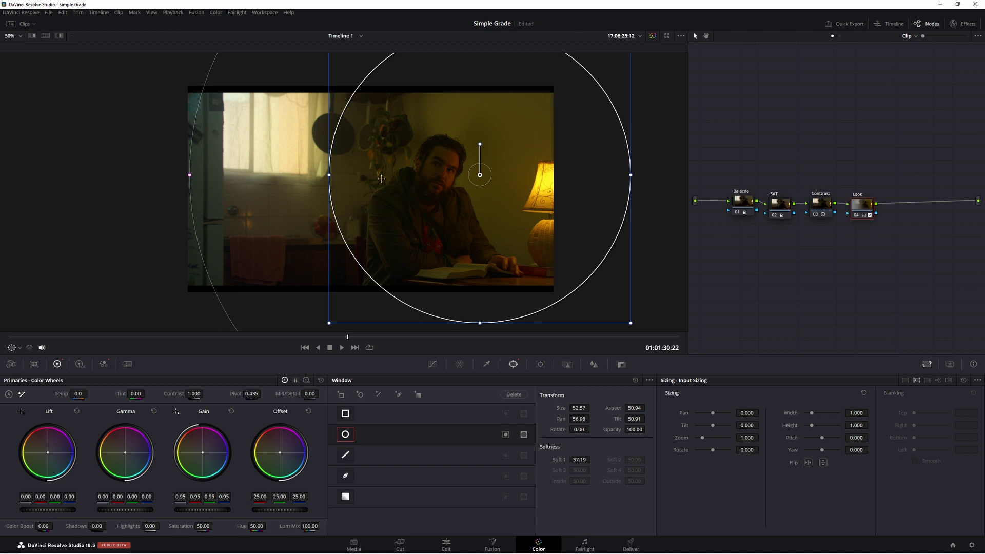
pyautogui.moveTo(866, 203); pyautogui.dragTo(869, 209)
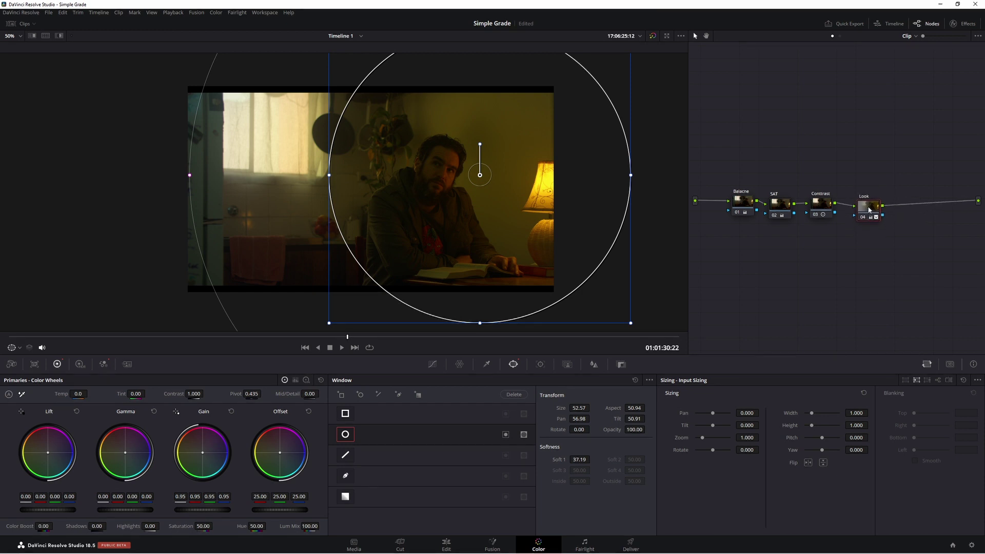
# Add serial node 05 after Look and darken it with gain 0.77 and gamma -0.08
pyautogui.hotkey('alt', 's')
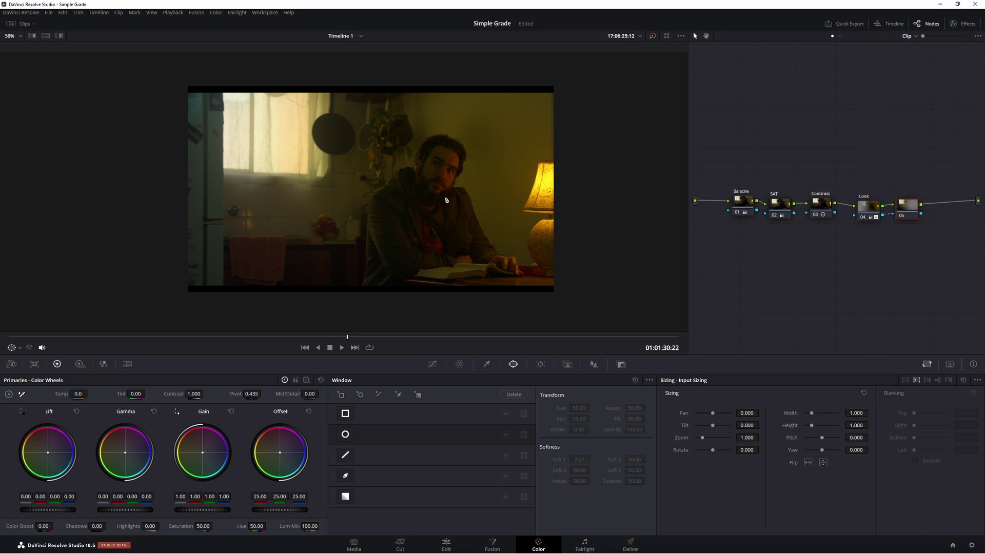
pyautogui.hotkey('alt', 'f')
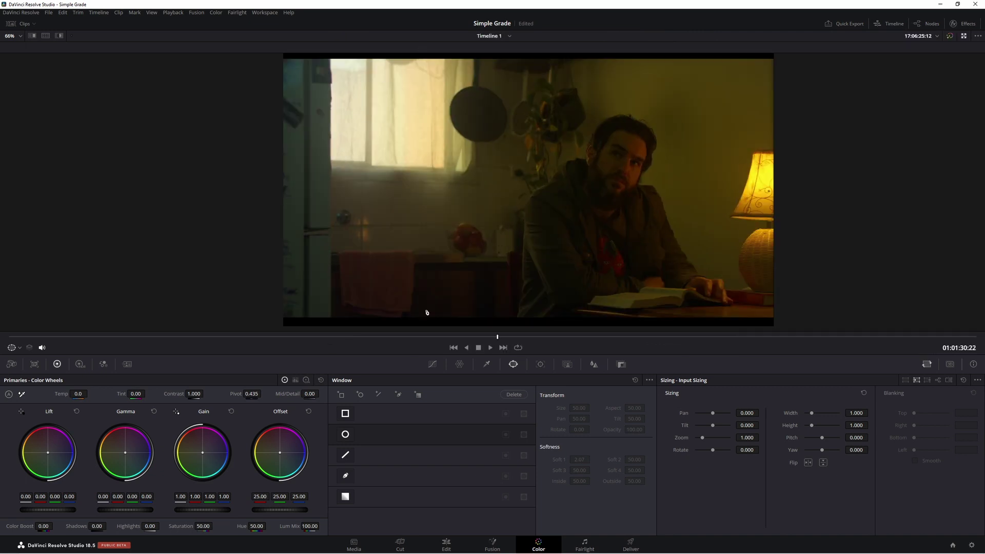
pyautogui.moveTo(470, 131); pyautogui.dragTo(400, 127)
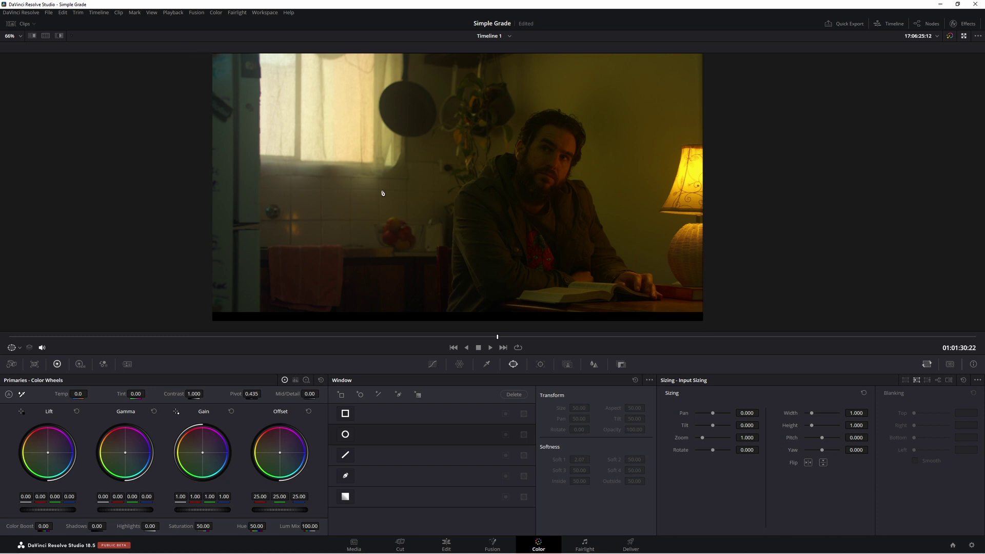
pyautogui.scroll(-1, 460, 196)
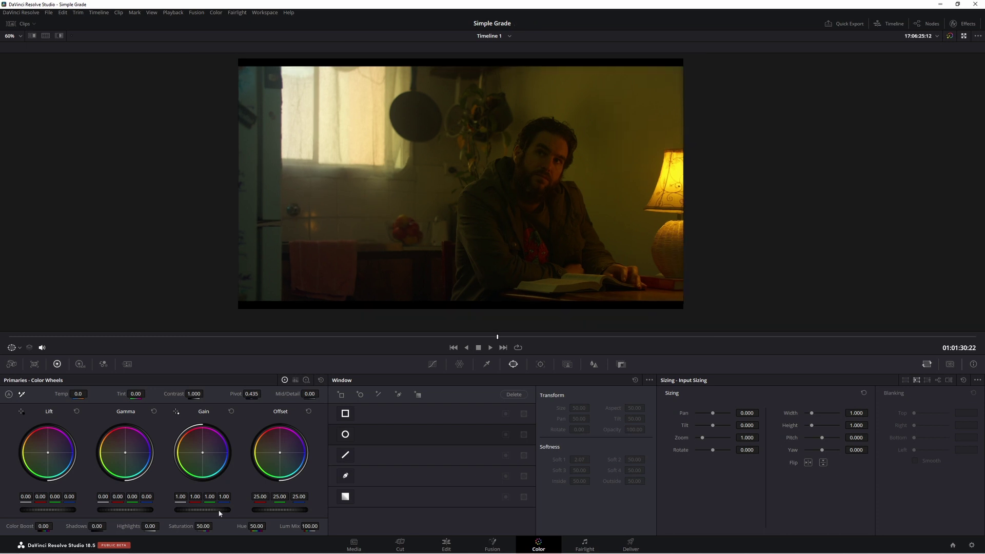
pyautogui.moveTo(203, 509); pyautogui.dragTo(183, 509)
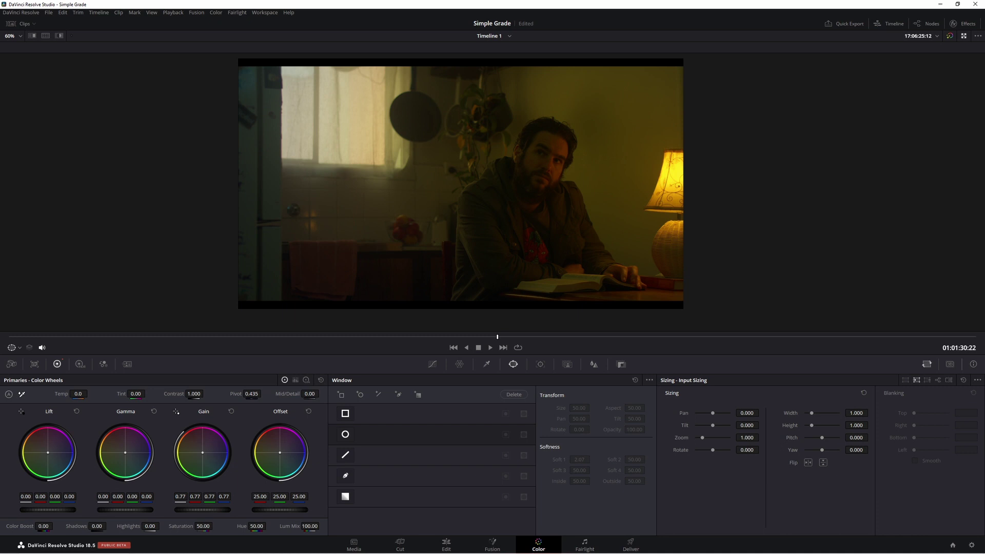
pyautogui.scroll(-1, 135, 511)
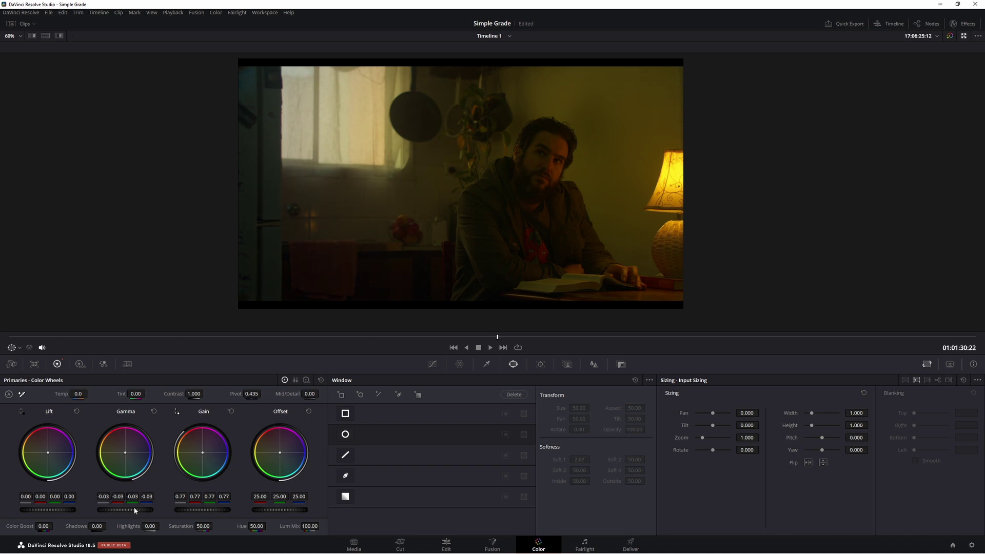
pyautogui.scroll(-3, 135, 511)
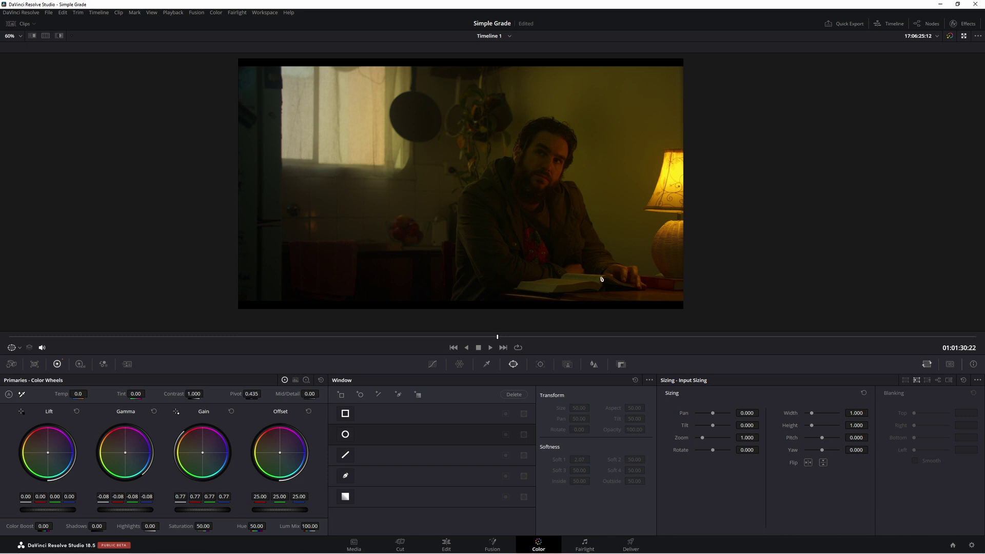
# Open the Key settings palette for node 05
pyautogui.click(593, 366)
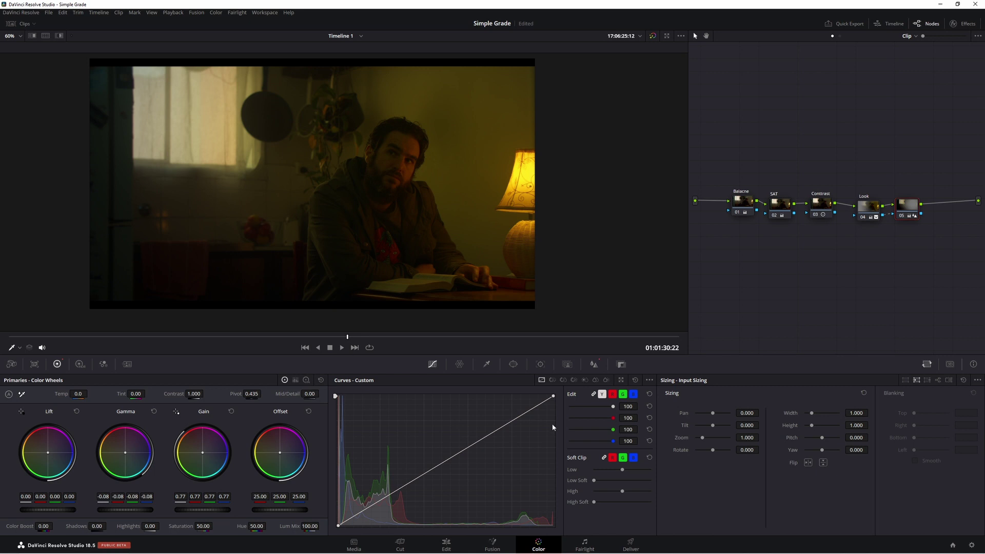
# Lower node 05's custom curve top endpoint to darken highlights and set Tint to -16.50
pyautogui.moveTo(554, 395); pyautogui.dragTo(570, 442)
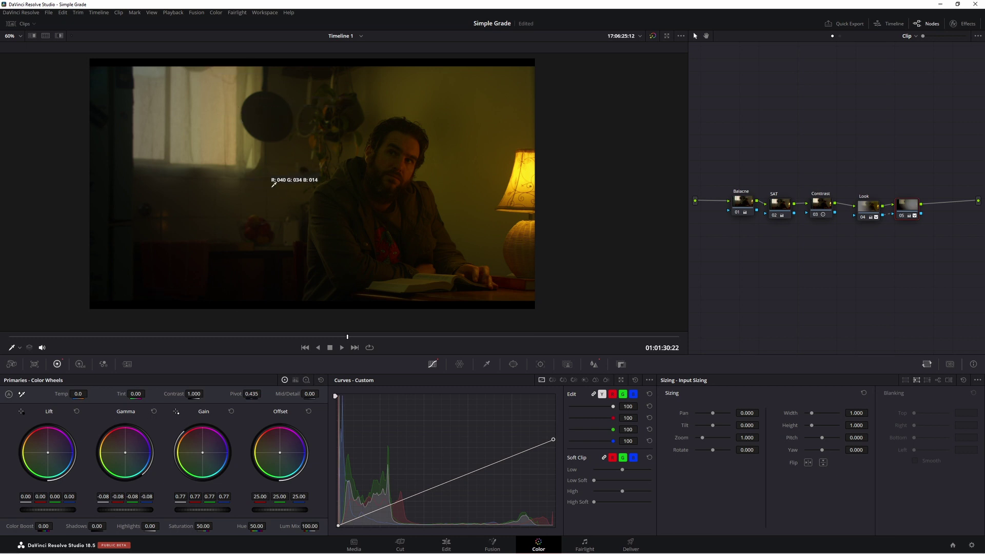
pyautogui.moveTo(148, 393); pyautogui.dragTo(148, 394)
# Shrink and recentre the Look node's circle window on the man and lamp, with Soft 1 40.83 and Aspect 43.17
pyautogui.moveTo(871, 215); pyautogui.dragTo(865, 206)
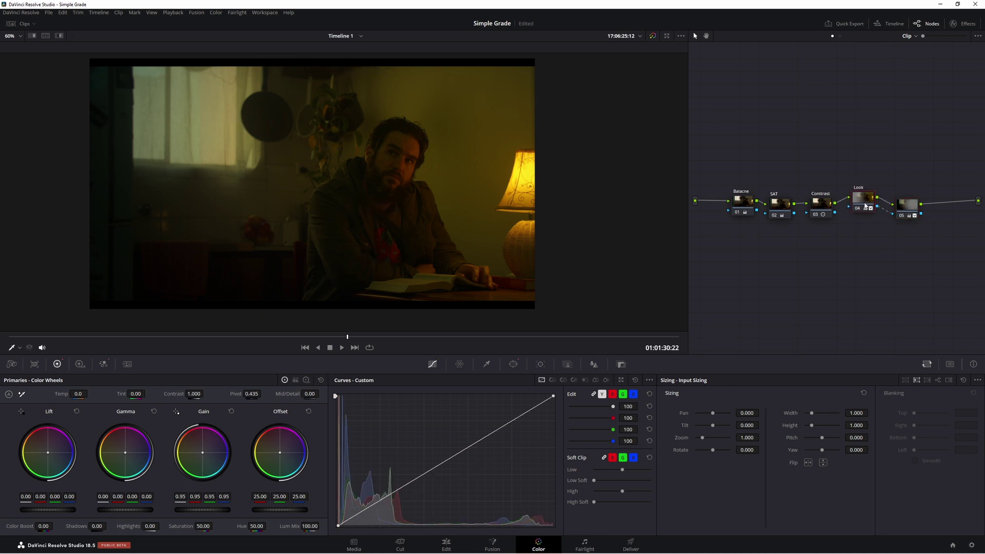
pyautogui.click(513, 363)
pyautogui.scroll(-1, 570, 357)
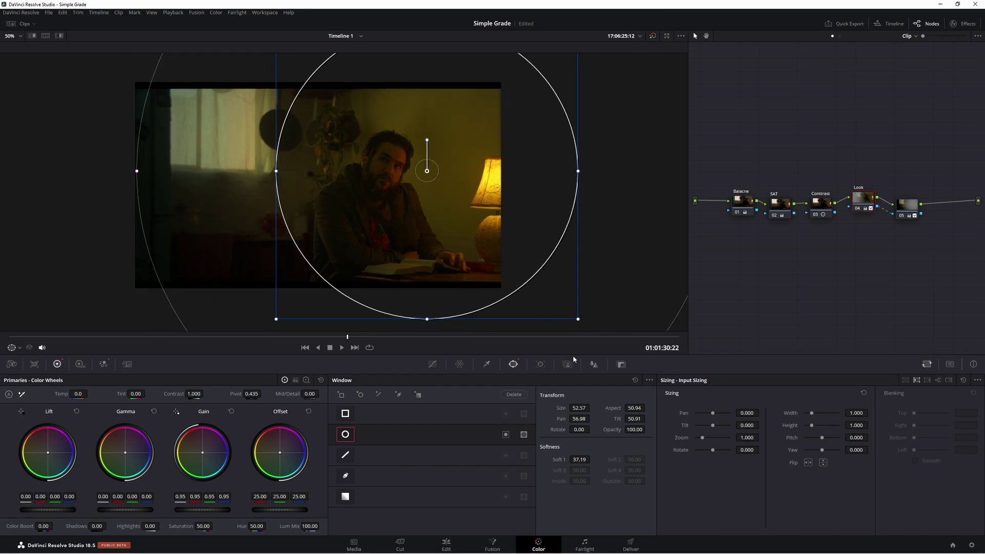
pyautogui.moveTo(580, 325); pyautogui.dragTo(532, 280)
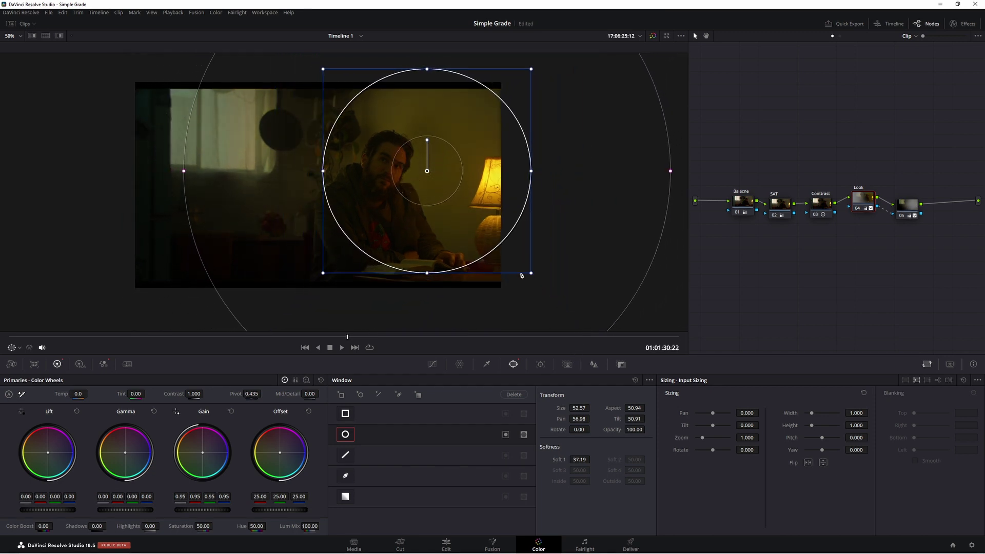
pyautogui.moveTo(460, 239); pyautogui.dragTo(453, 247)
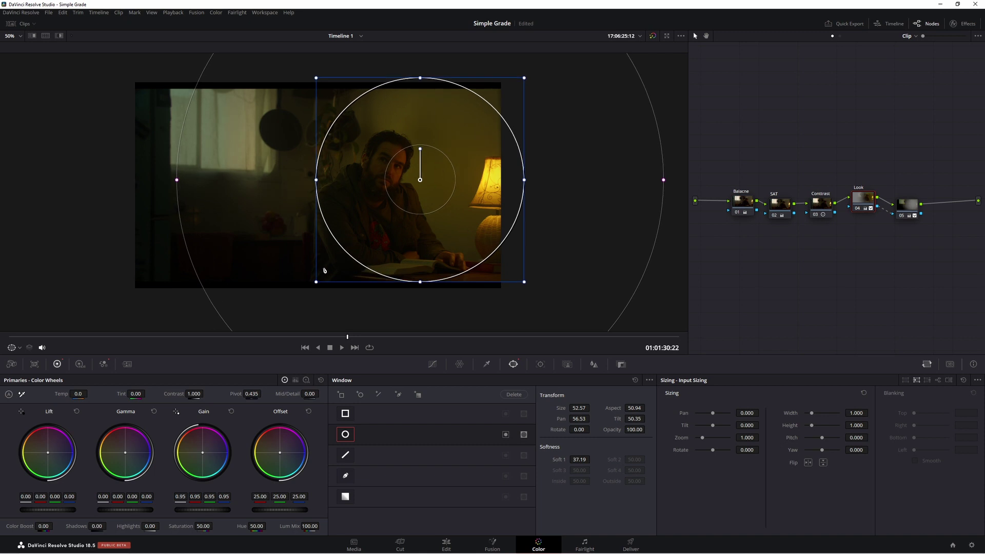
pyautogui.moveTo(579, 459); pyautogui.dragTo(593, 460)
pyautogui.moveTo(524, 282); pyautogui.dragTo(511, 285)
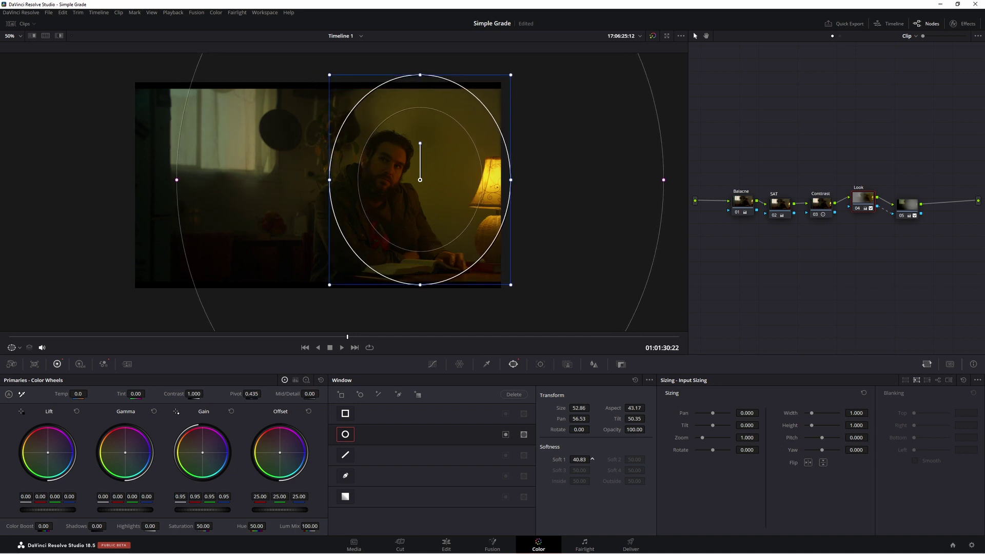